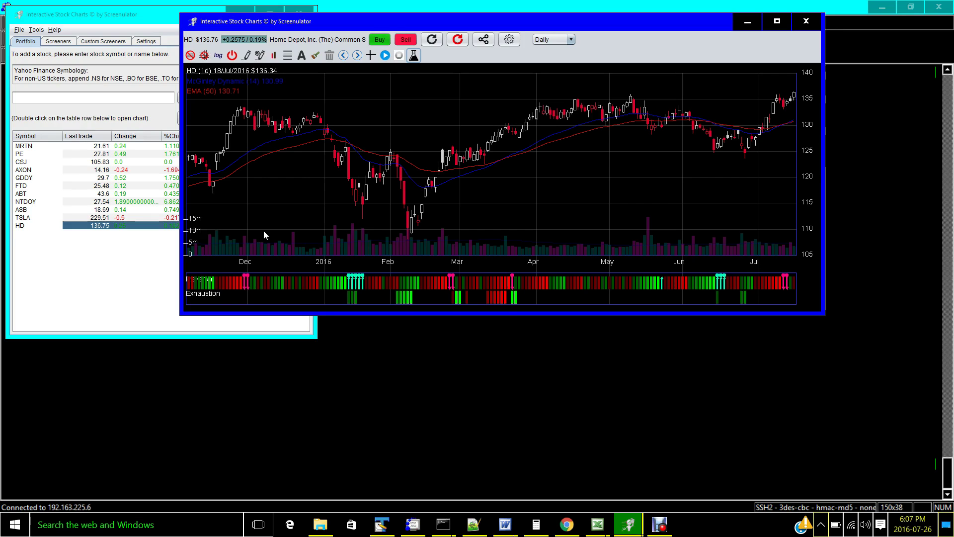
# - Reload the Home Depot (HD) daily chart from the Portfolio table, with prices through 26 Jul 2016
pyautogui.doubleClick(107, 227)
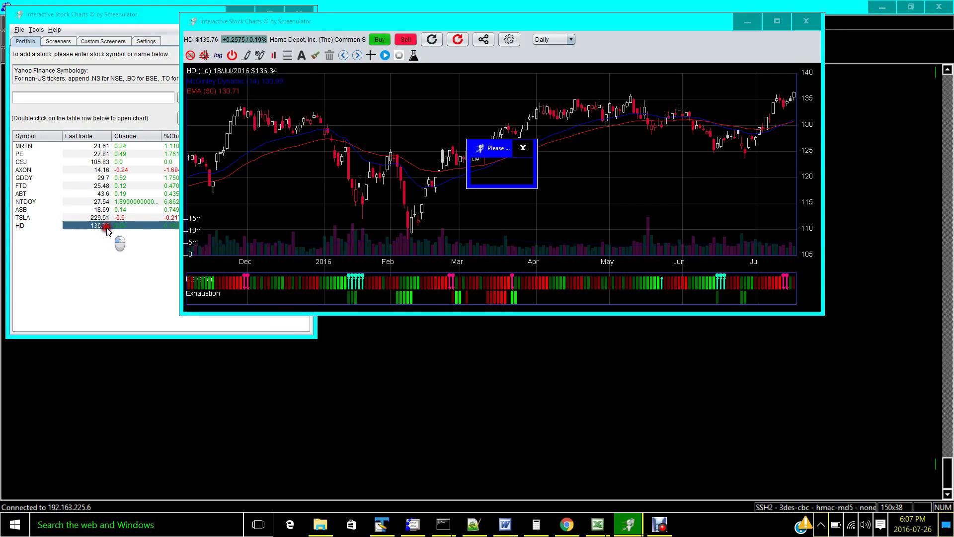
pyautogui.moveTo(319, 165)
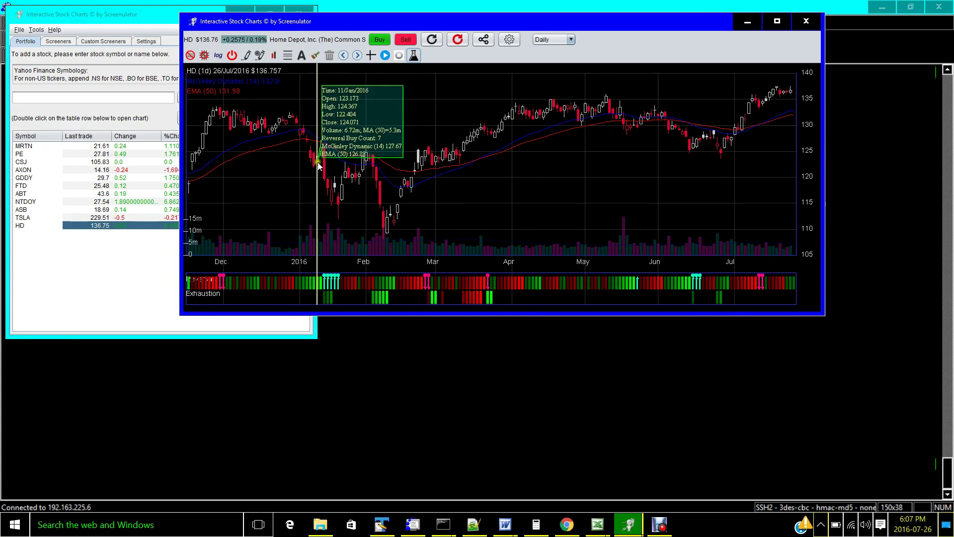
# - Open the Indicator Reliability Lab and choose RSI as the indicator to test
pyautogui.click(414, 55)
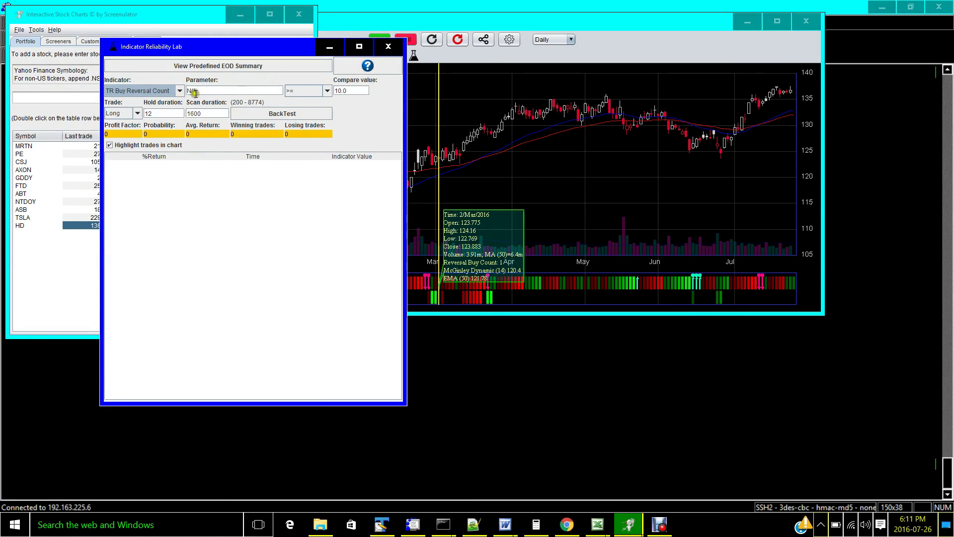
pyautogui.click(180, 94)
pyautogui.scroll(-1, 154, 146)
pyautogui.scroll(1, 151, 150)
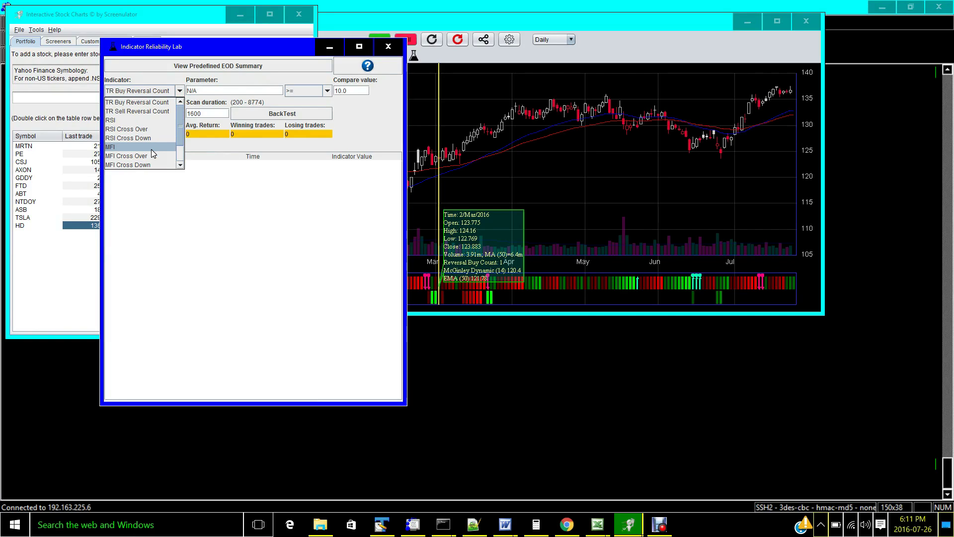
pyautogui.click(139, 119)
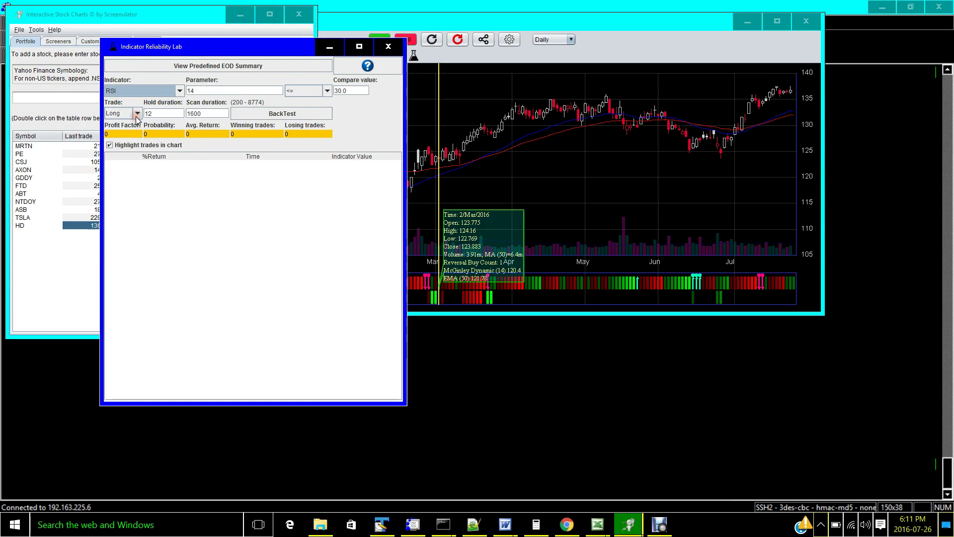
# - Keep the RSI 14 ≤ 30.0 test on Long trades with hold duration 12
pyautogui.click(199, 90)
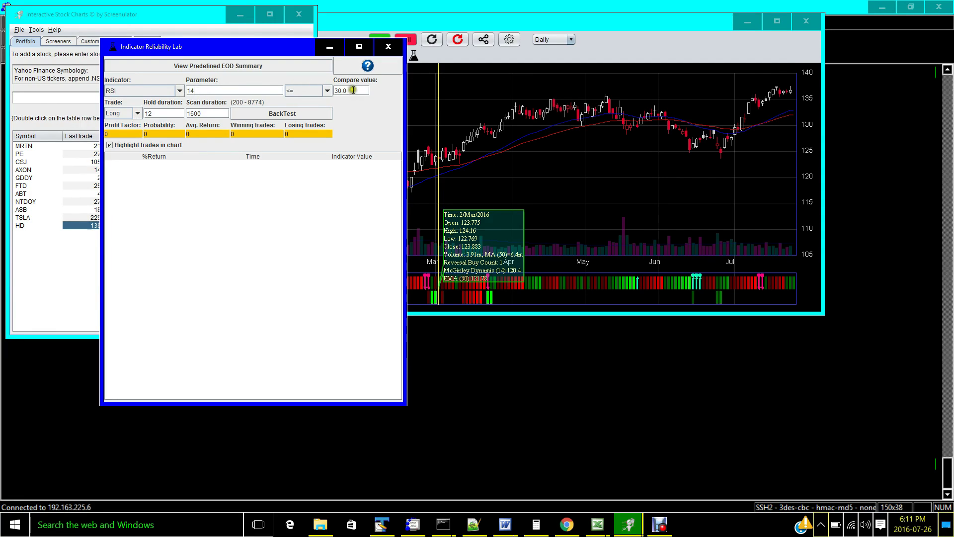
pyautogui.click(137, 113)
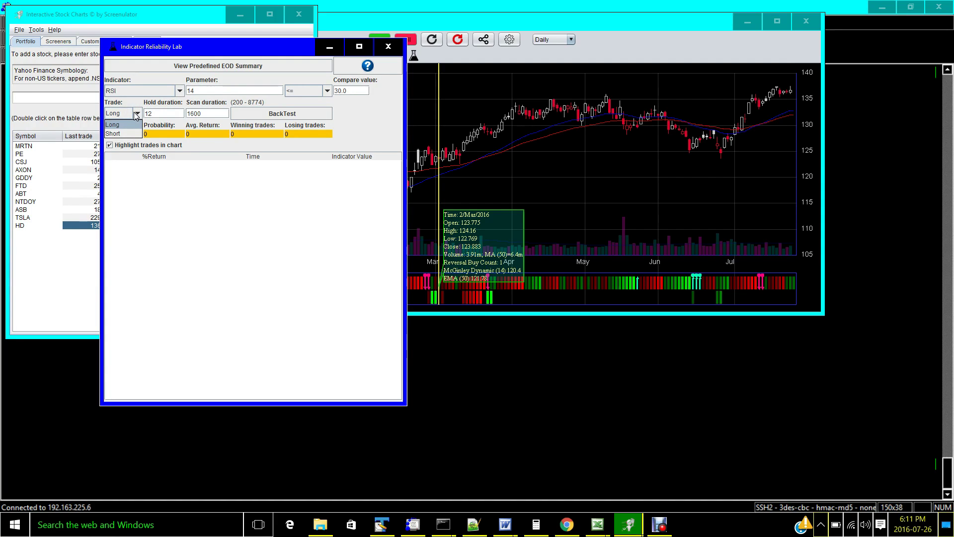
pyautogui.click(136, 114)
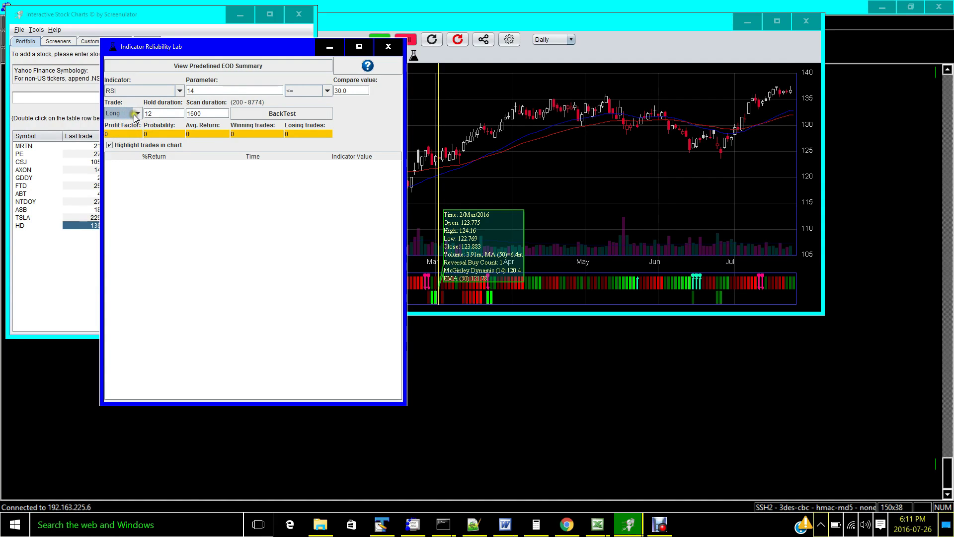
pyautogui.click(155, 115)
pyautogui.click(165, 113)
pyautogui.click(179, 92)
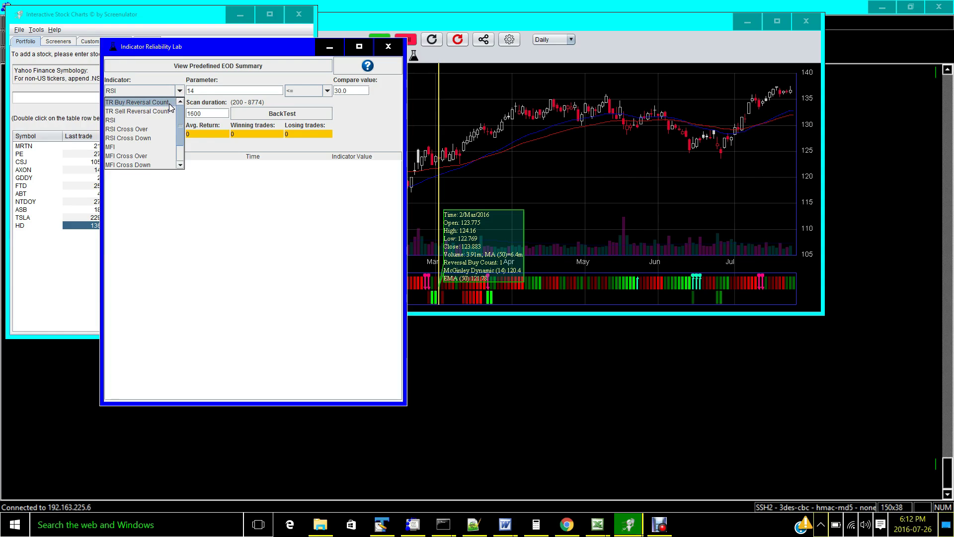
# - Test TR Buy Reversal Count ≥ 10.0 instead, keeping hold duration 12
pyautogui.click(170, 105)
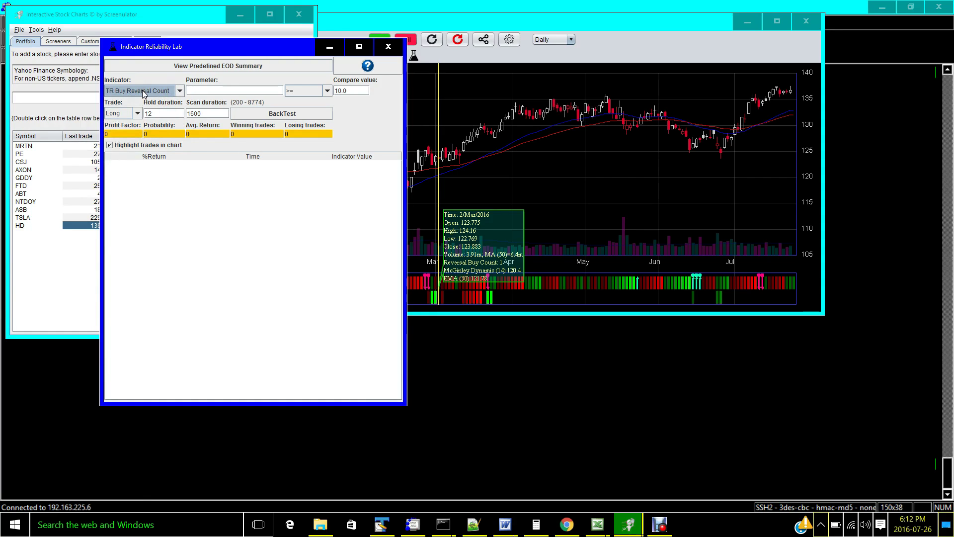
pyautogui.click(240, 90)
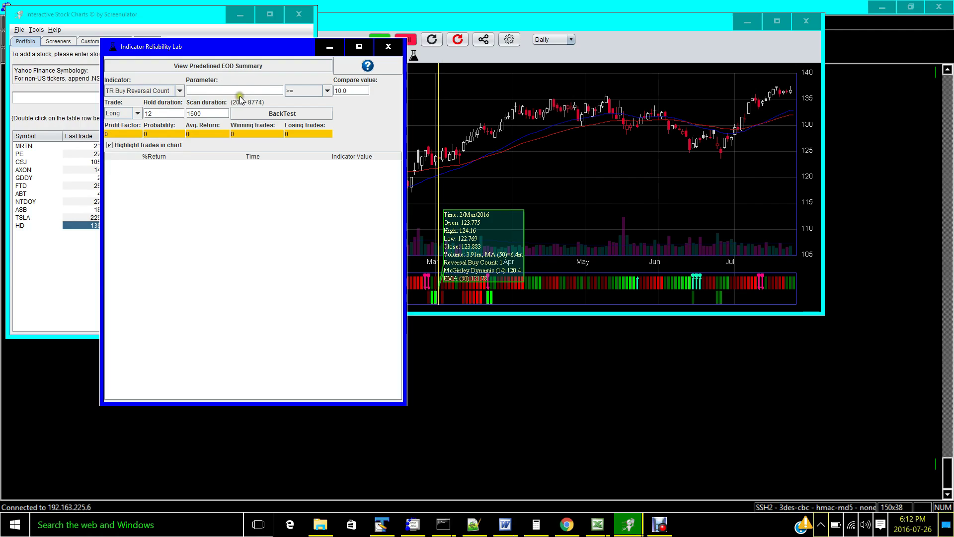
pyautogui.doubleClick(350, 89)
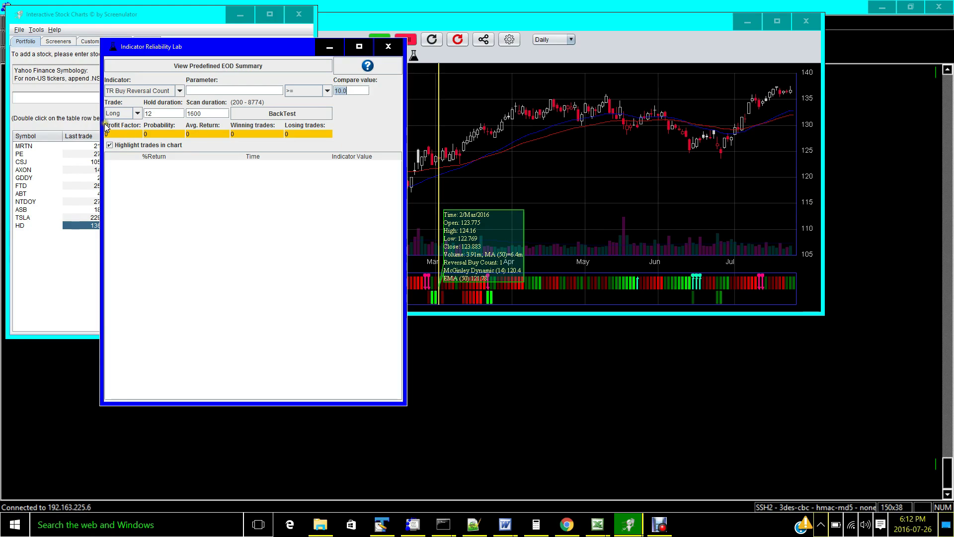
pyautogui.click(163, 113)
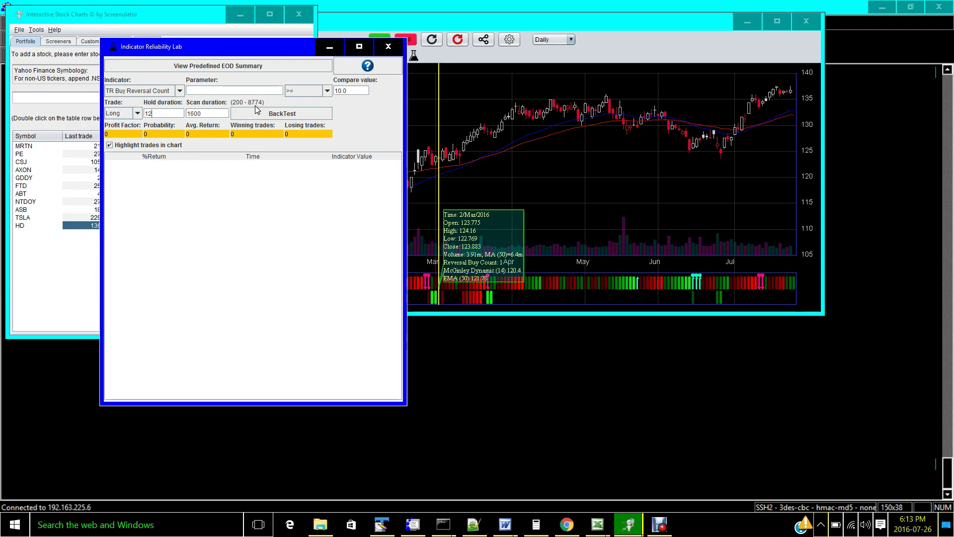
# - Change the scan duration from 1600 to 1500
pyautogui.click(208, 115)
pyautogui.click(207, 115)
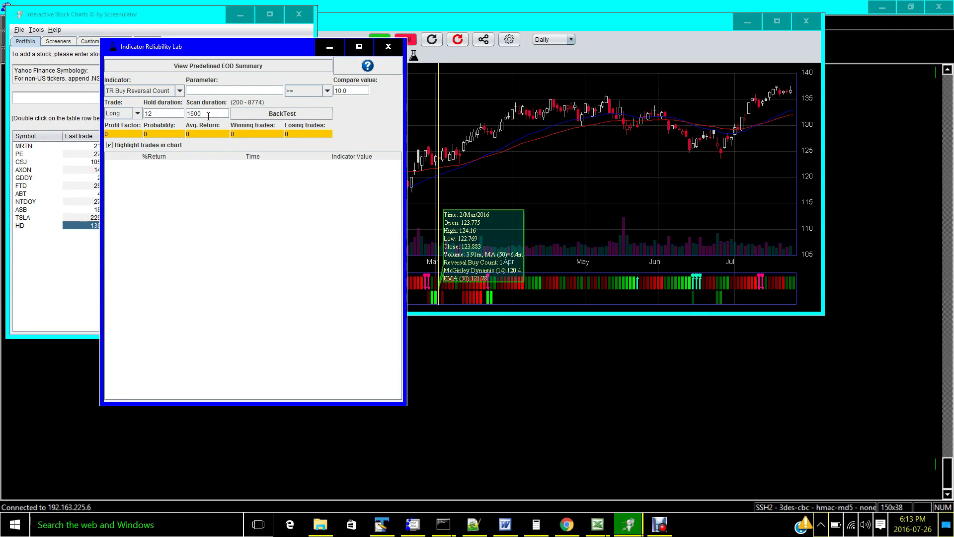
pyautogui.click(220, 115)
pyautogui.click(206, 116)
# - Run the TR Buy Reversal Count backtest to list six winning trades, 2011/06/06 to 2016/06/16
pyautogui.click(235, 114)
pyautogui.click(289, 141)
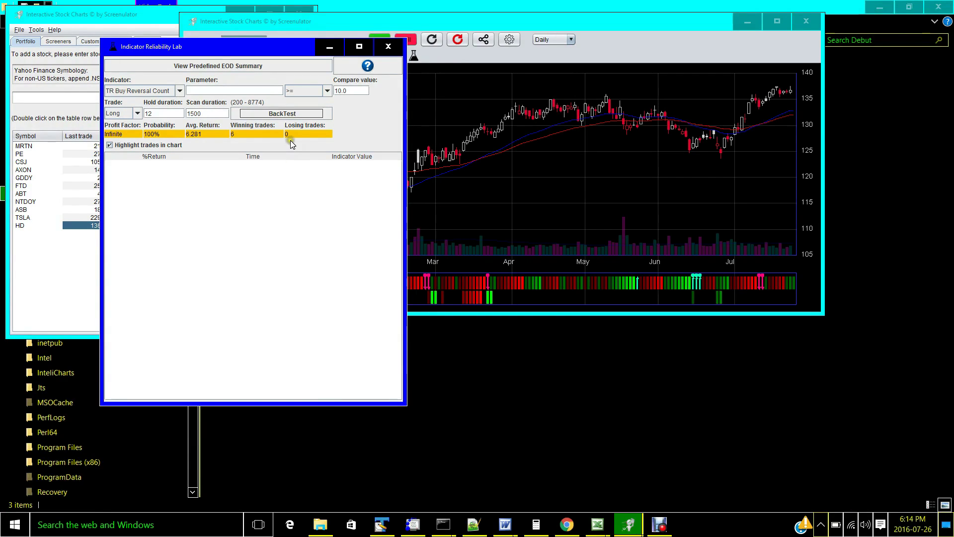
pyautogui.click(277, 114)
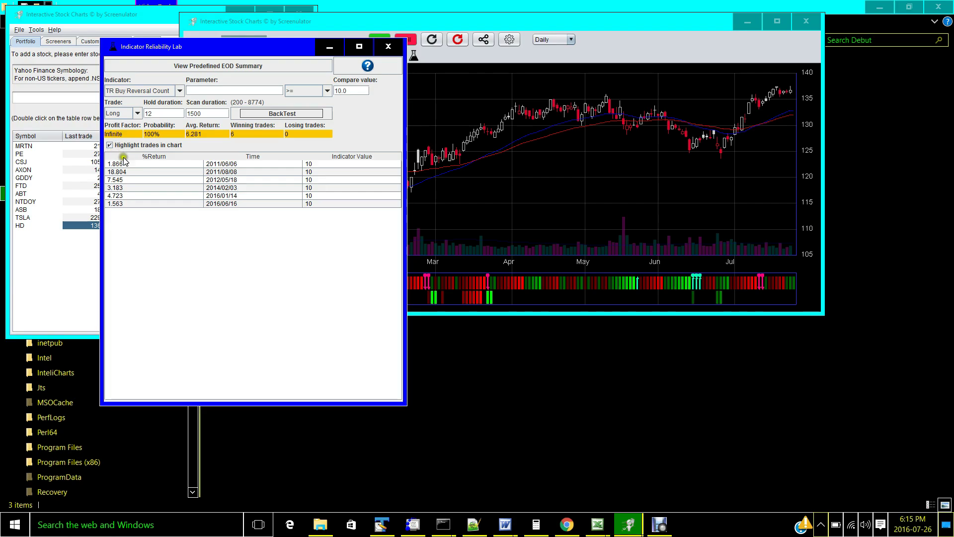
# - Highlight the 2011/06/06, 2011/08/08, 2014/02/03 and 2016/06/16 winning trades on the HD chart
pyautogui.click(135, 163)
pyautogui.click(136, 172)
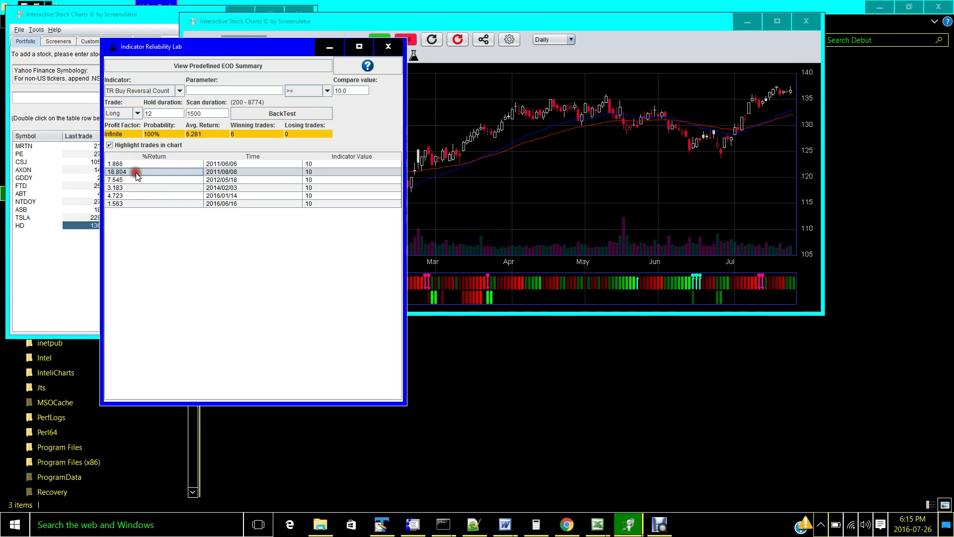
pyautogui.click(137, 188)
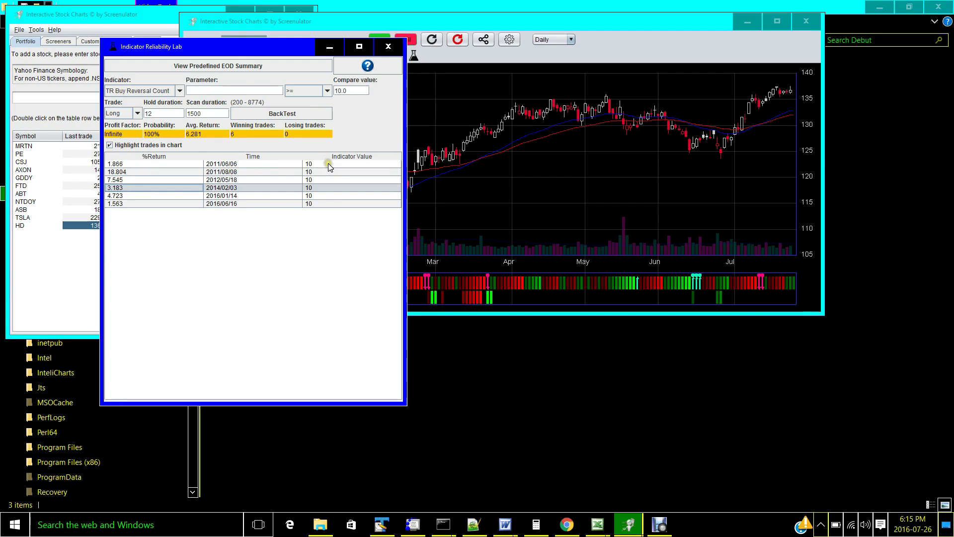
pyautogui.click(281, 158)
pyautogui.click(264, 202)
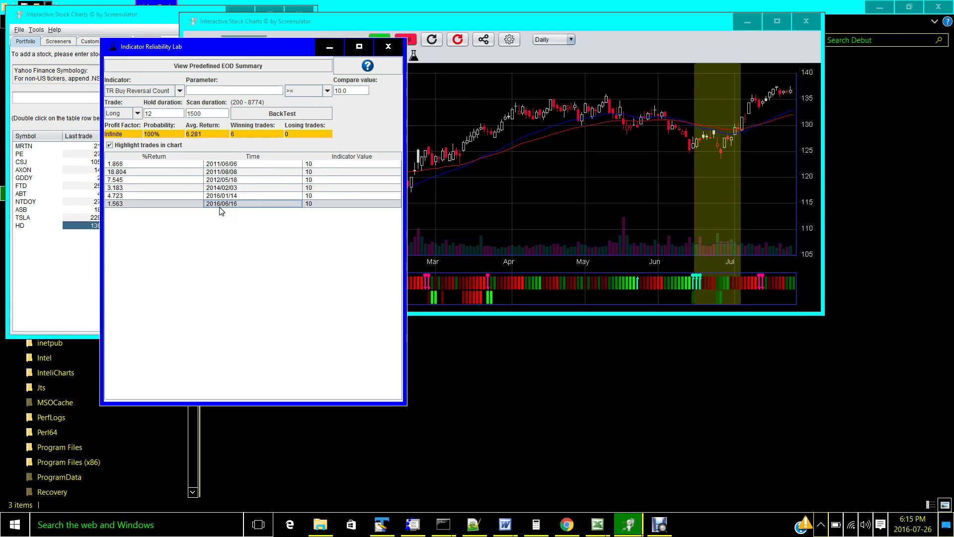
pyautogui.click(220, 166)
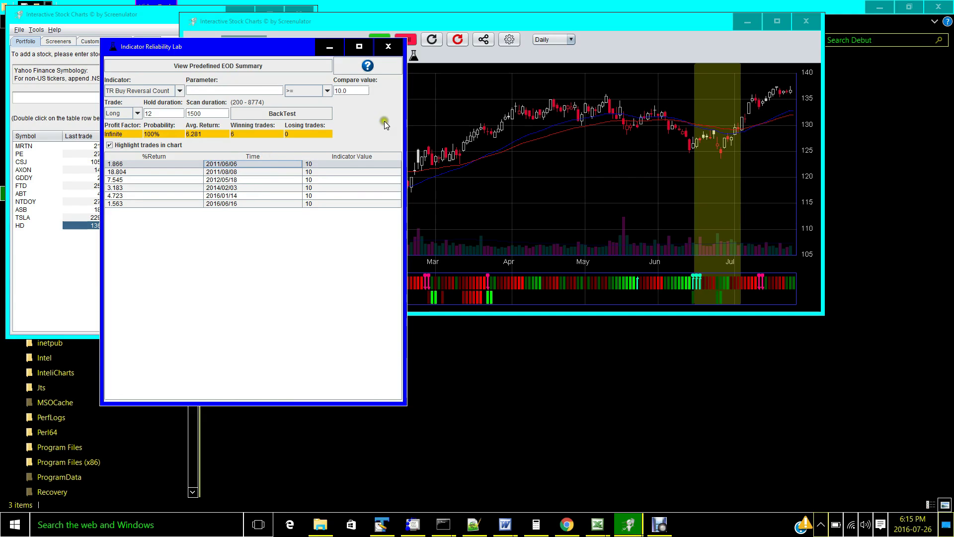
pyautogui.moveTo(556, 107)
pyautogui.click(645, 165)
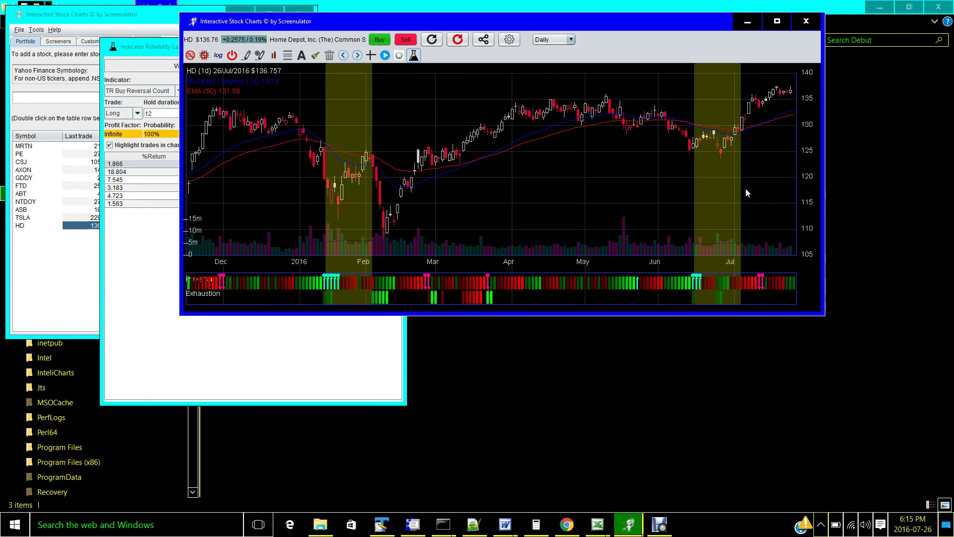
pyautogui.moveTo(702, 289)
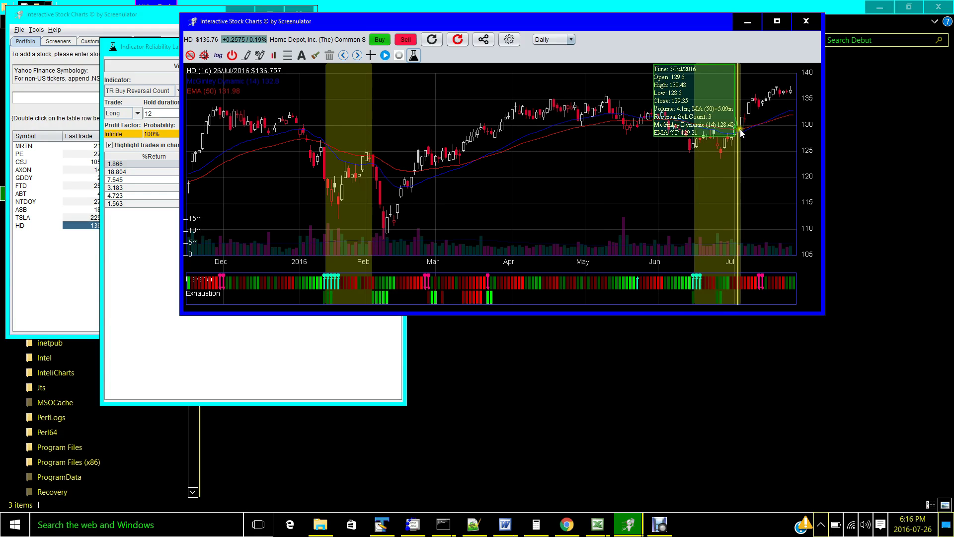
pyautogui.click(149, 209)
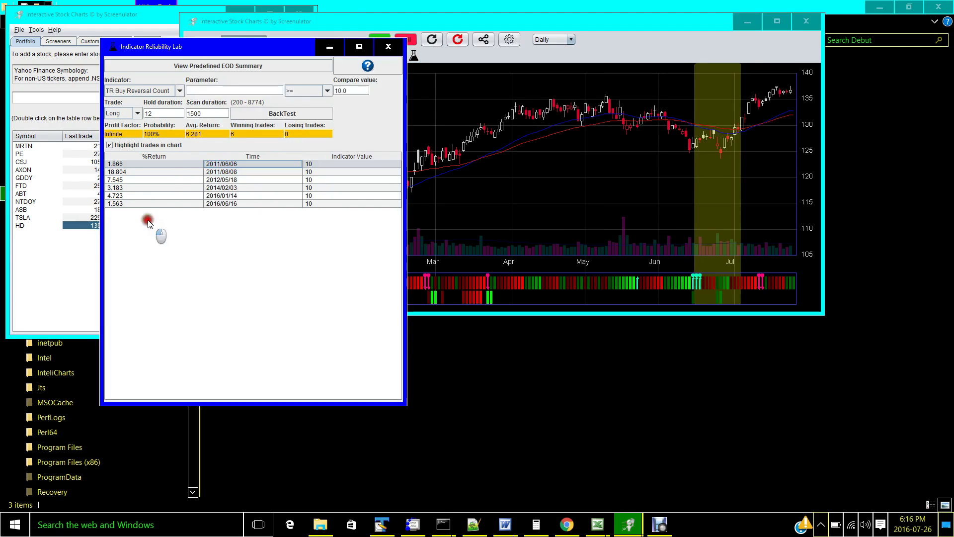
pyautogui.click(148, 205)
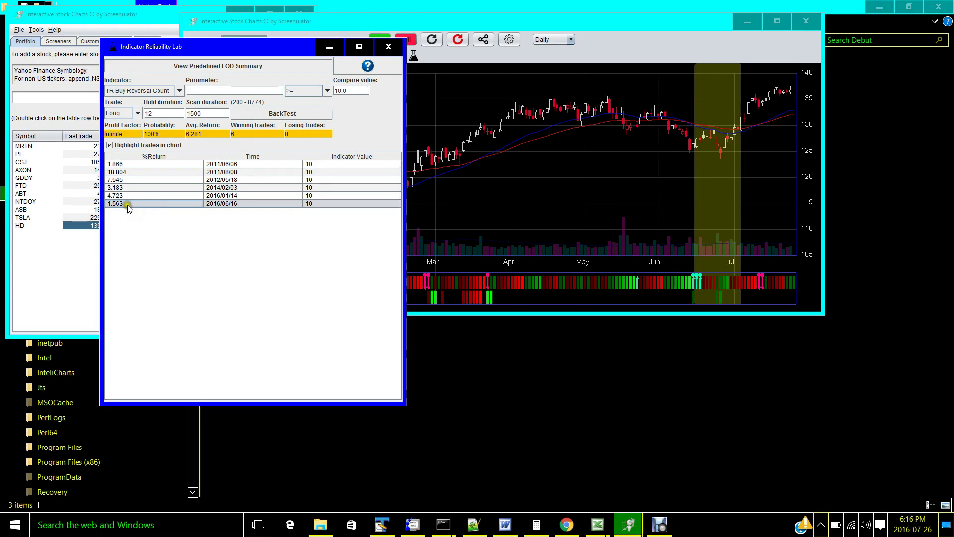
pyautogui.click(502, 262)
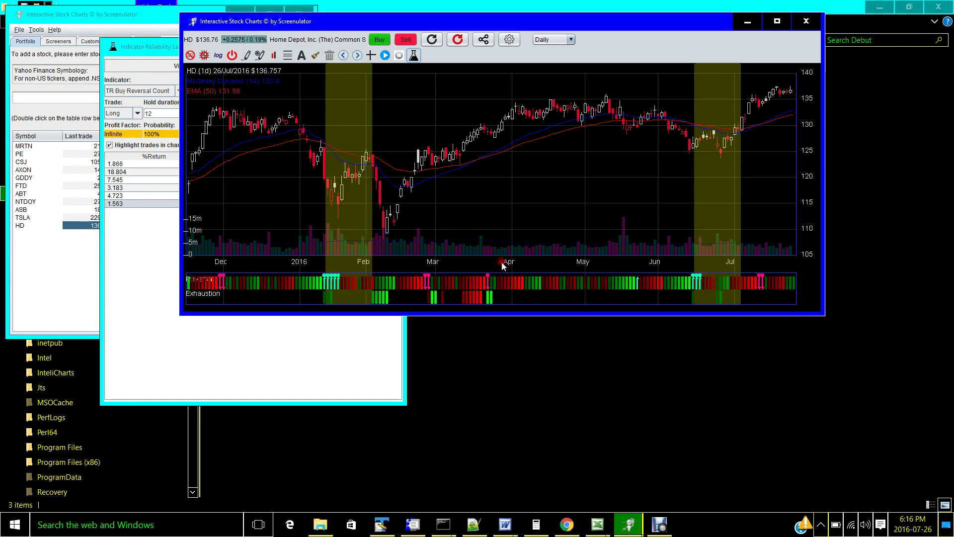
pyautogui.moveTo(328, 280)
pyautogui.click(314, 179)
pyautogui.click(735, 217)
pyautogui.moveTo(617, 273)
pyautogui.click(140, 225)
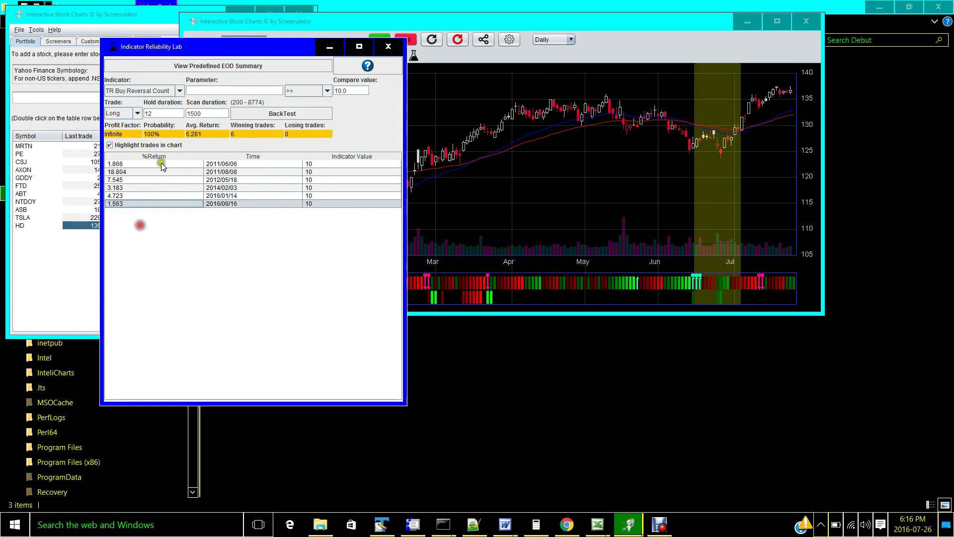
# - Rerun the backtest with hold duration 10
pyautogui.doubleClick(167, 113)
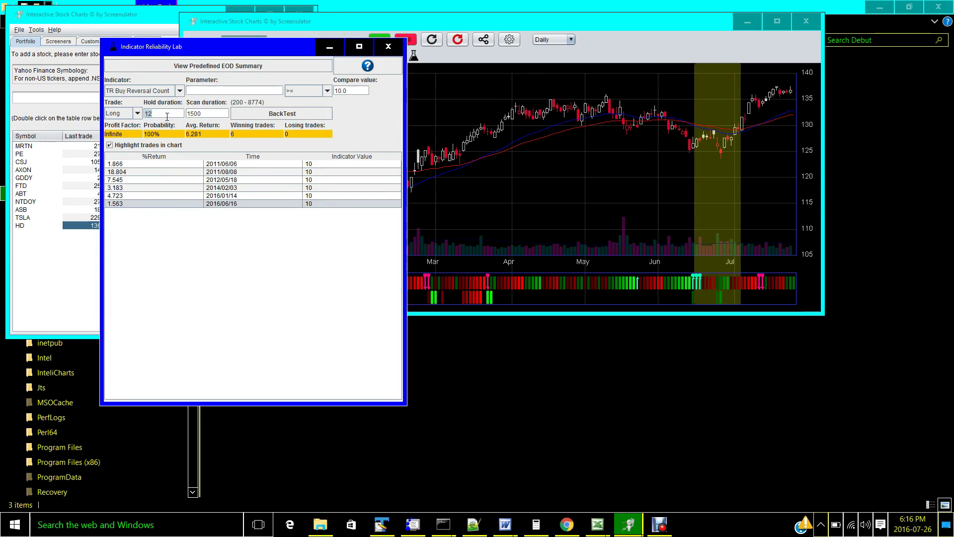
pyautogui.write('1')
pyautogui.click(253, 113)
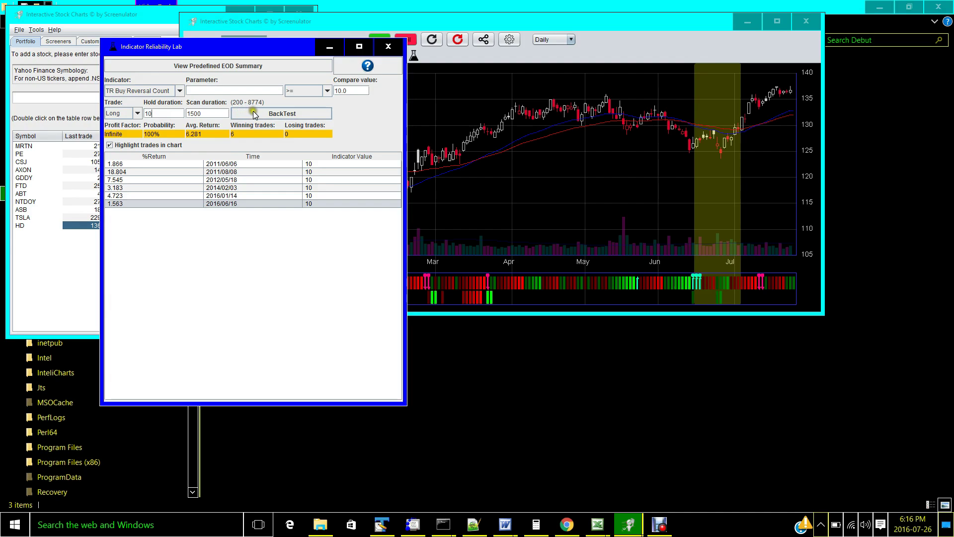
pyautogui.click(253, 113)
pyautogui.click(233, 123)
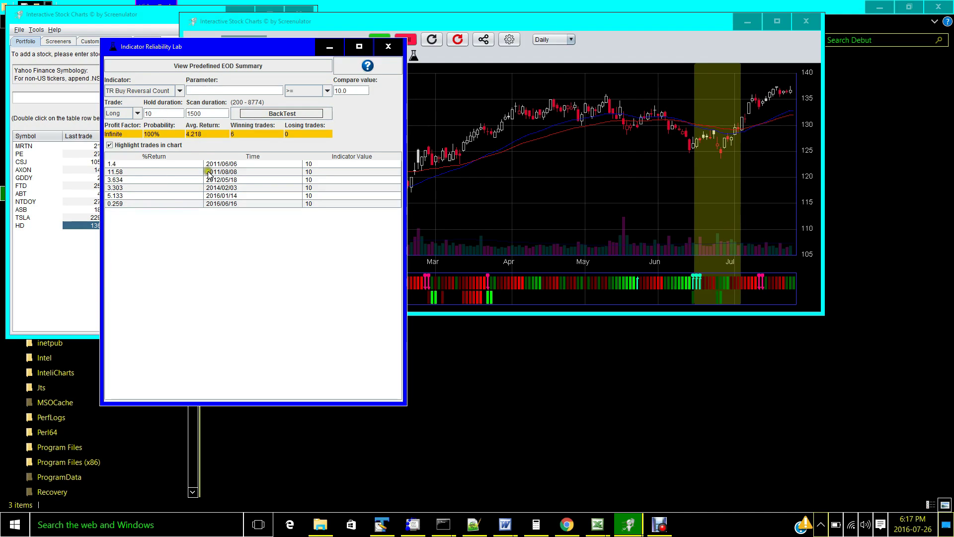
# - Rerun the backtest with hold duration 3
pyautogui.doubleClick(172, 114)
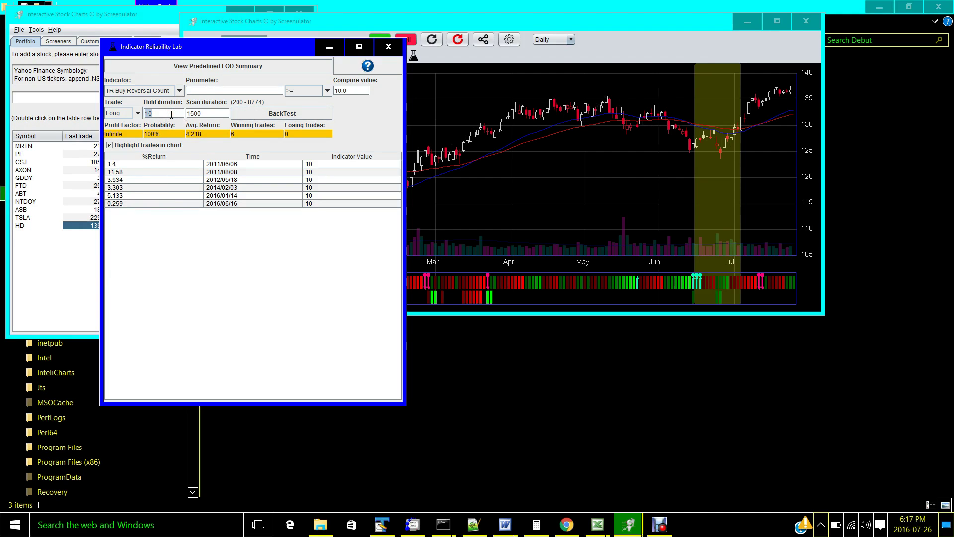
pyautogui.write('3')
pyautogui.click(259, 118)
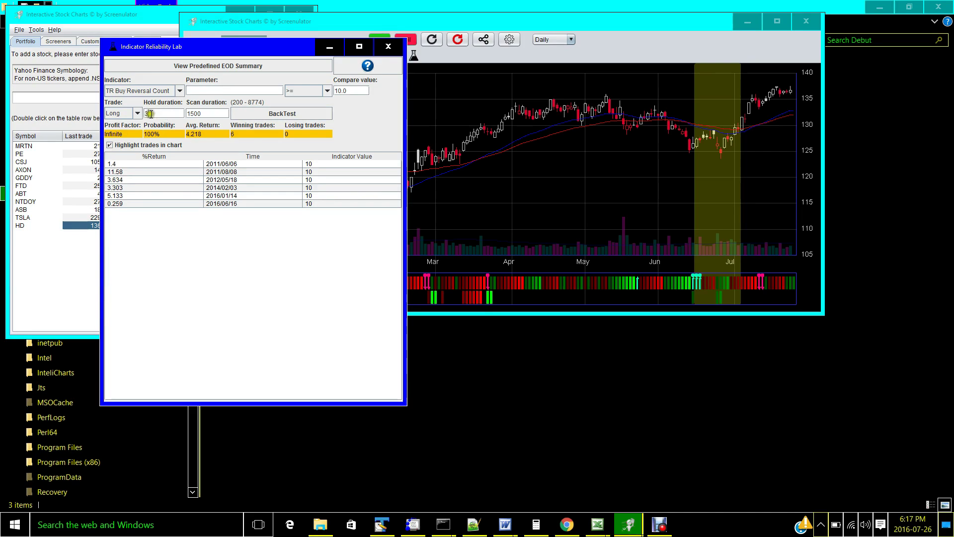
pyautogui.click(279, 115)
pyautogui.click(227, 134)
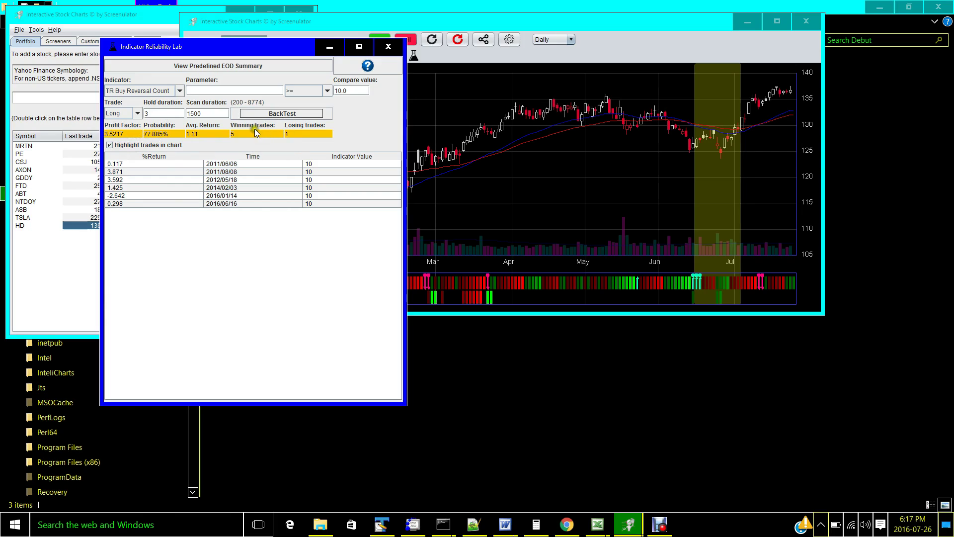
# - Restore hold duration 12, rerun the backtest, and bring the HD chart to the front
pyautogui.doubleClick(163, 112)
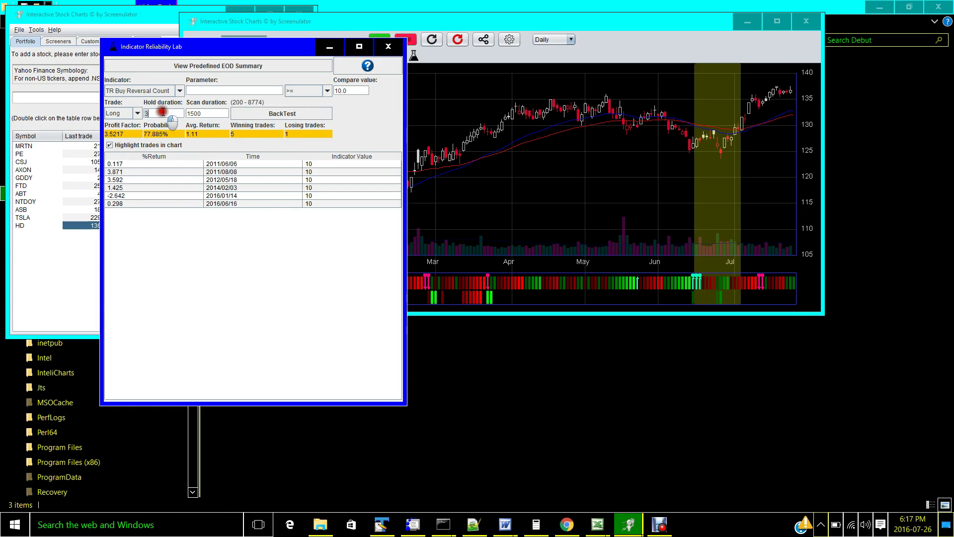
pyautogui.write('12')
pyautogui.click(243, 111)
pyautogui.click(509, 124)
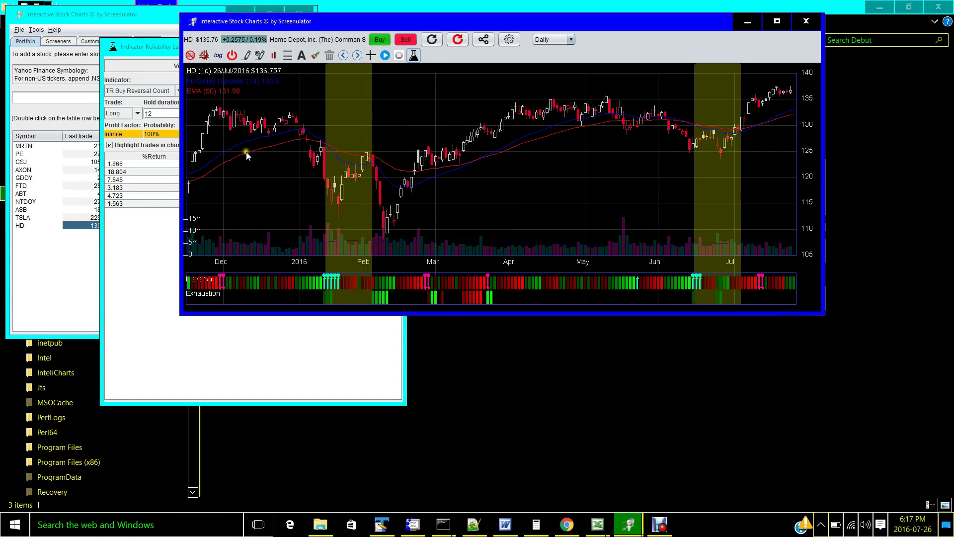
# - Pan the HD chart to show October through May, bringing the January 2016 trade band into view
pyautogui.moveTo(300, 169); pyautogui.dragTo(445, 177)
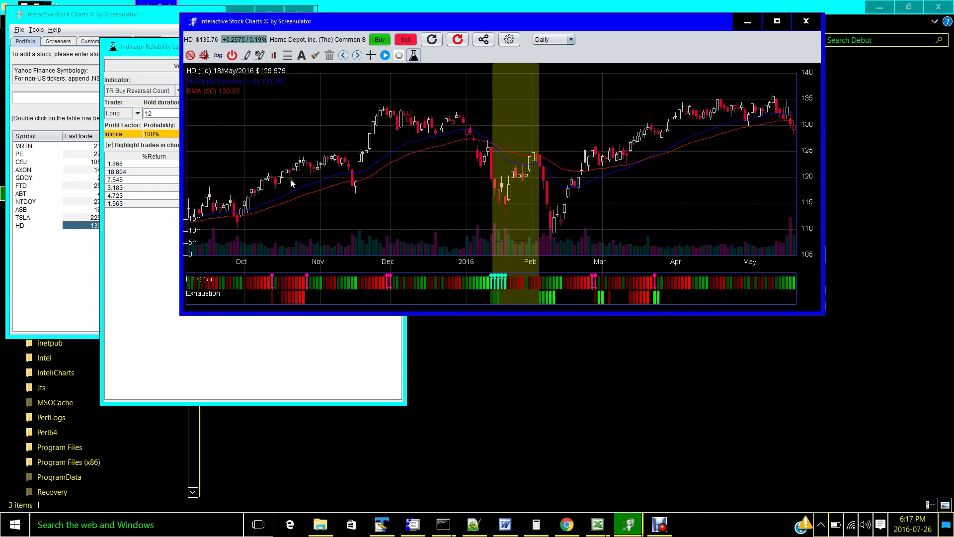
pyautogui.moveTo(305, 187); pyautogui.dragTo(358, 187)
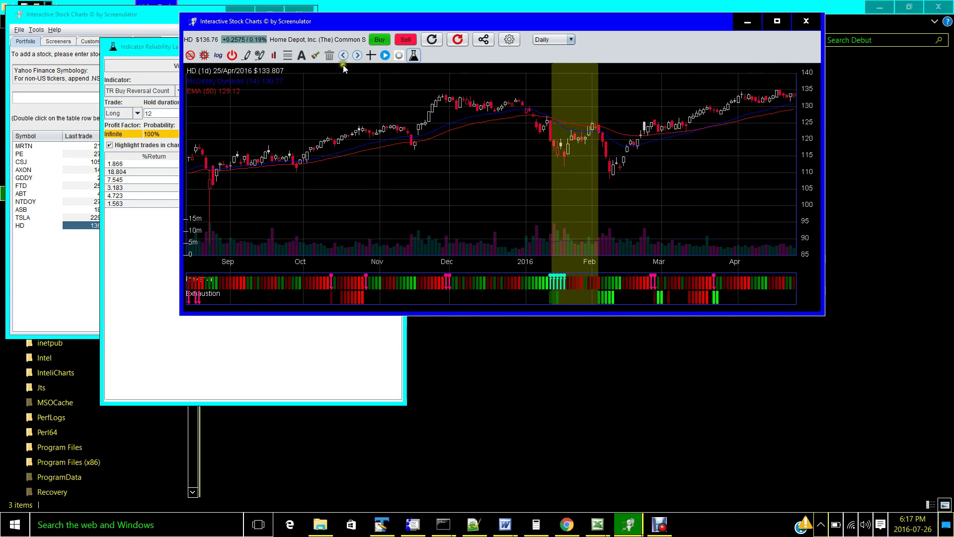
pyautogui.click(359, 54)
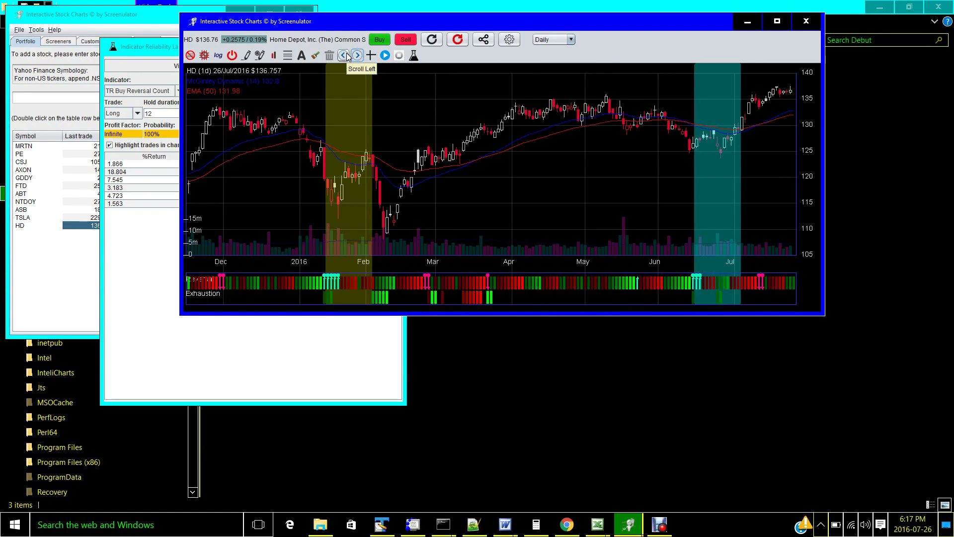
pyautogui.click(345, 55)
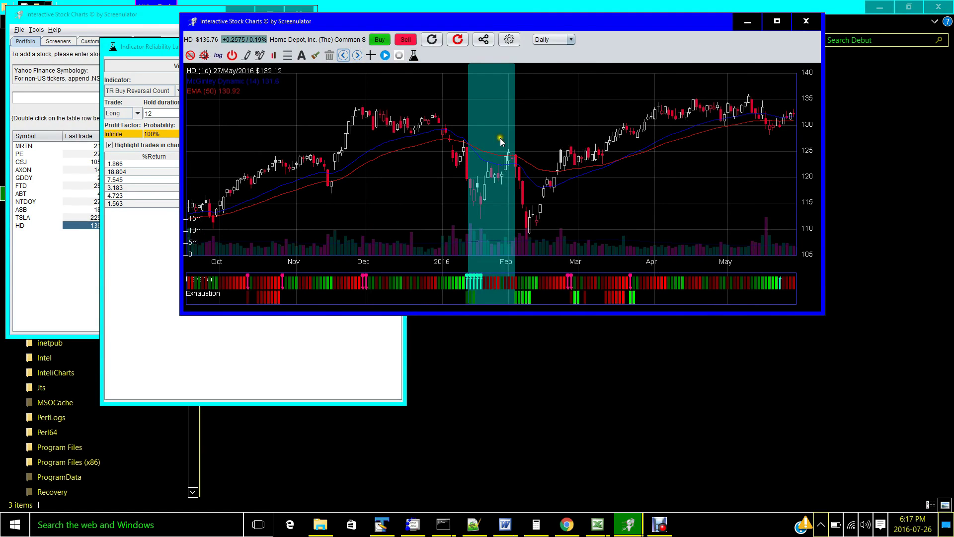